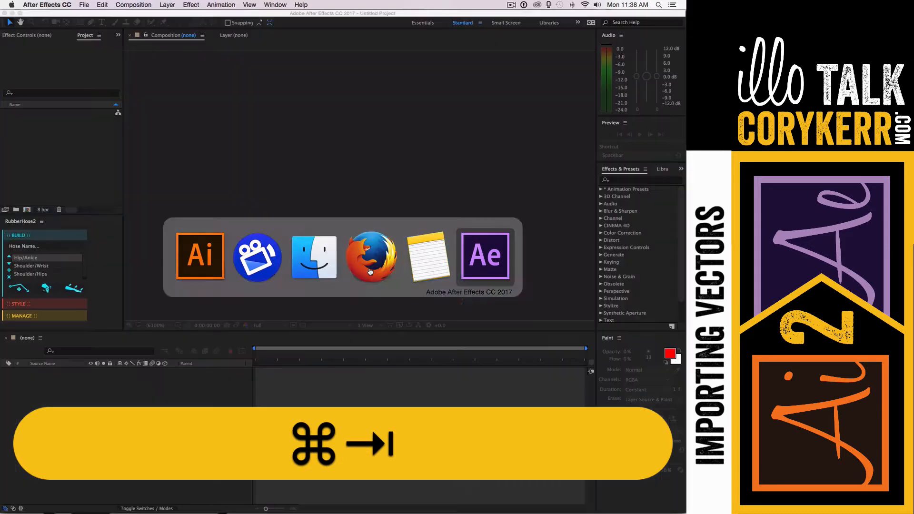
Import circle_grid.ai from the Desktop as Composition - Retain Layer Sizes and open the circle_grid composition.
{"action": "left_click", "coordinate": [85, 5]}
{"action": "mouse_move", "coordinate": [153, 127]}
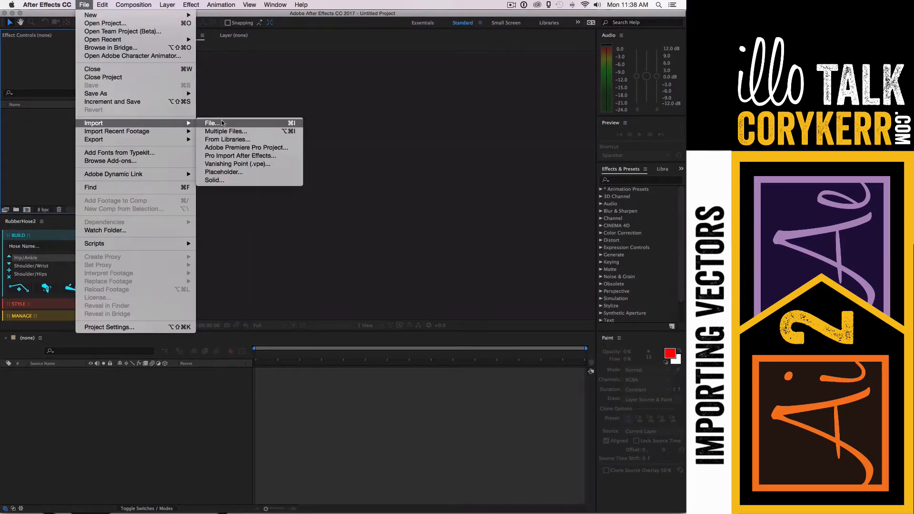
{"action": "left_click", "coordinate": [215, 122]}
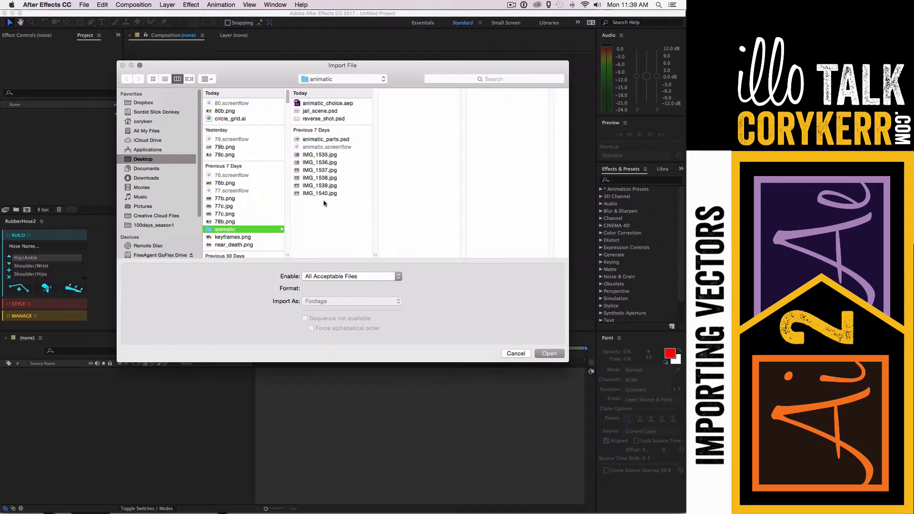
{"action": "left_click", "coordinate": [154, 161]}
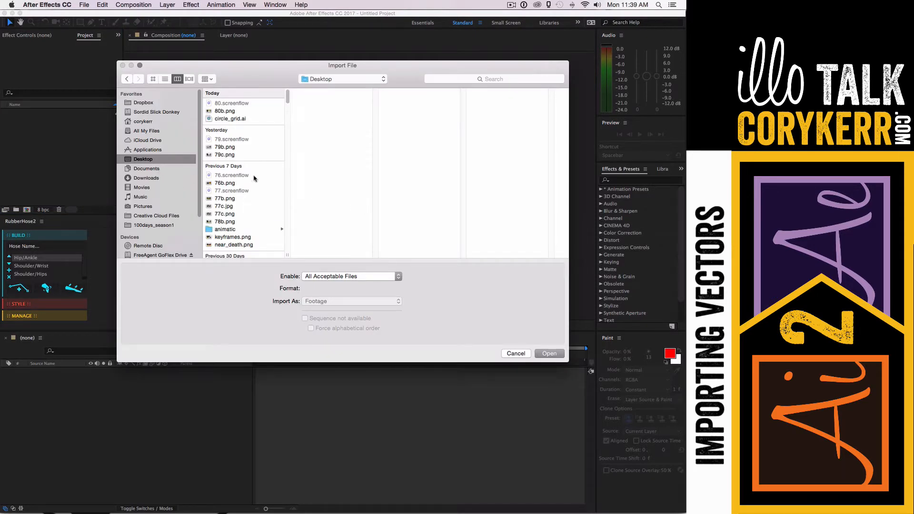
{"action": "left_click", "coordinate": [245, 119]}
{"action": "left_click", "coordinate": [383, 304]}
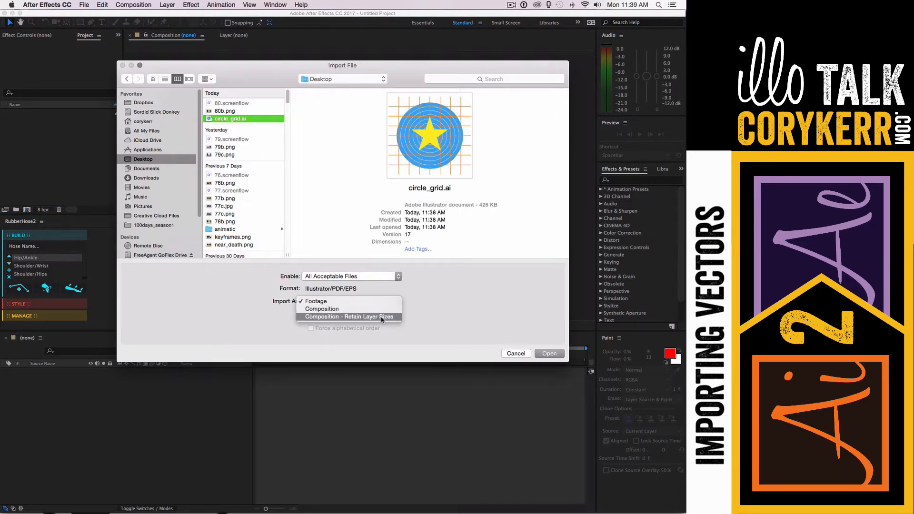
{"action": "left_click", "coordinate": [386, 316]}
{"action": "left_click", "coordinate": [550, 353]}
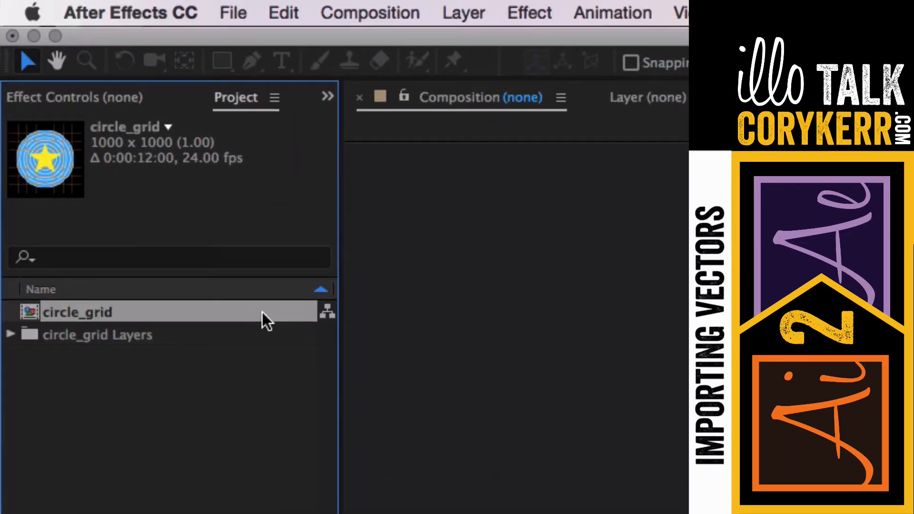
{"action": "double_click", "coordinate": [262, 313]}
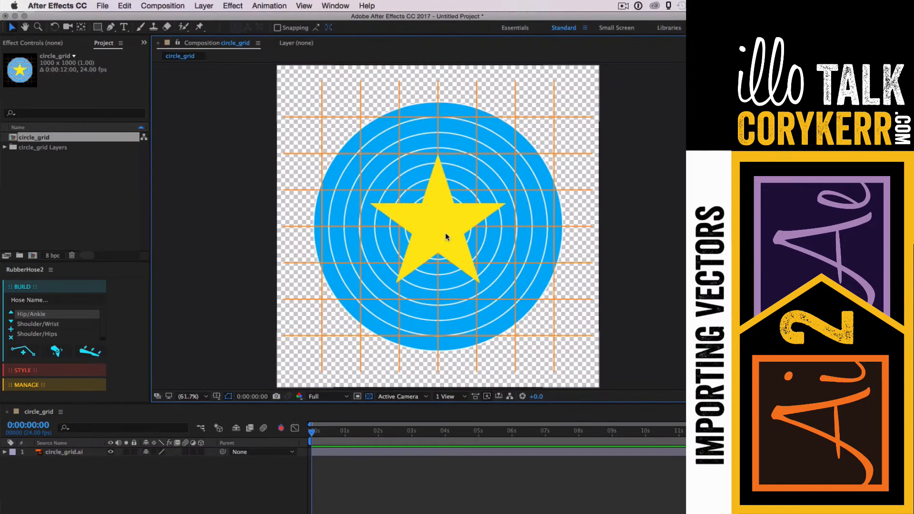
Try moving the star artwork in the composition, and undo the move and the import.
{"action": "left_click", "coordinate": [469, 230]}
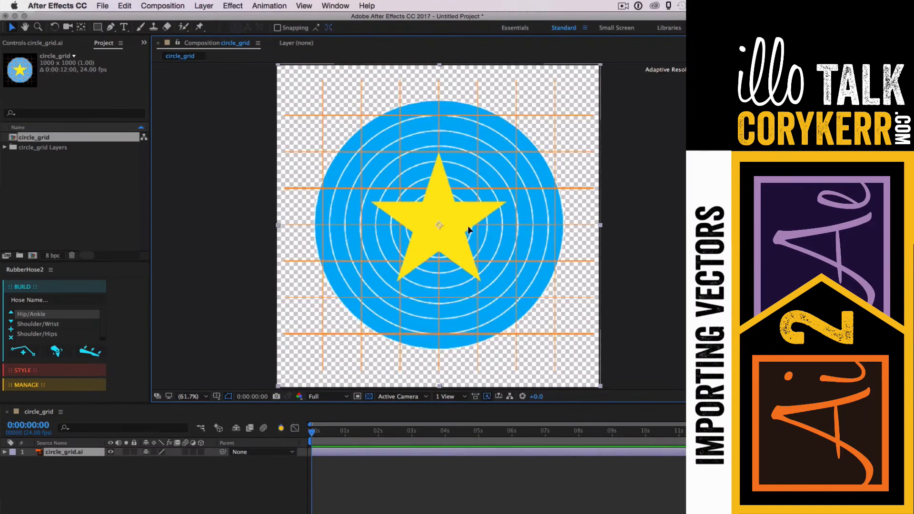
{"action": "left_click_drag", "start_coordinate": [469, 230], "coordinate": [444, 261]}
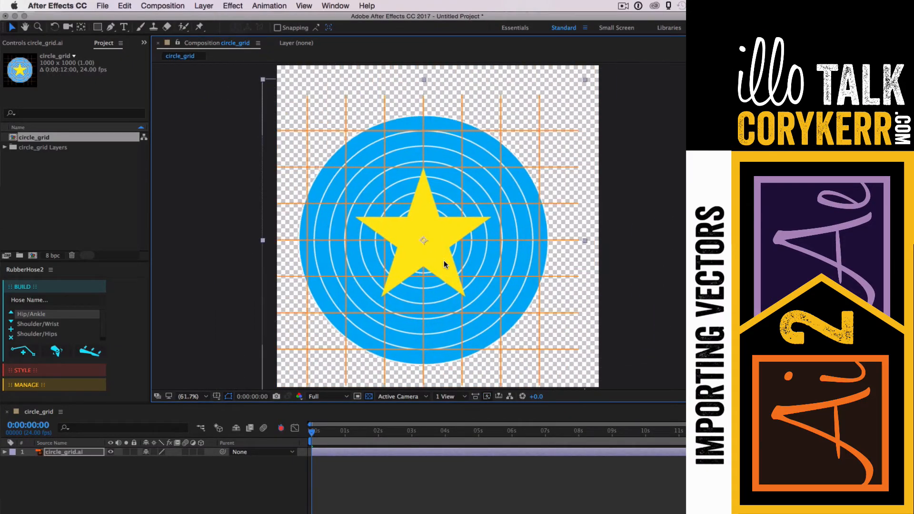
{"action": "key", "text": "super+z"}
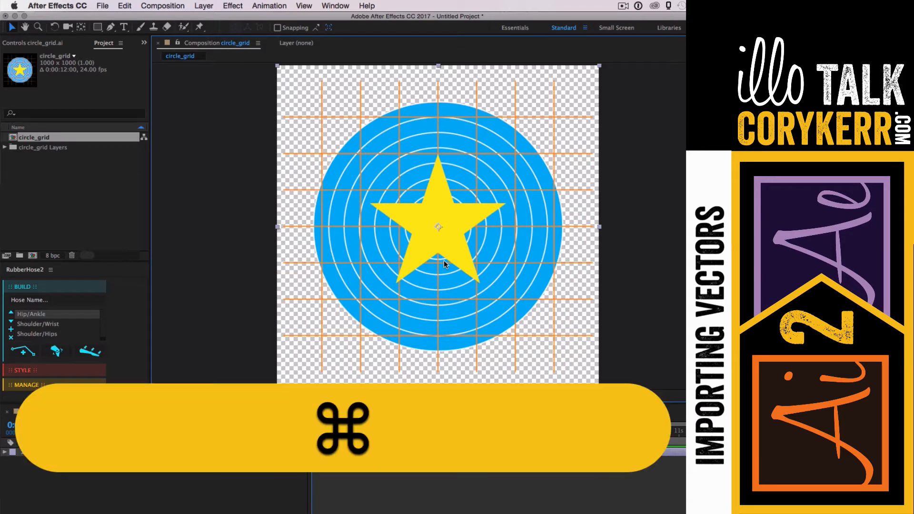
{"action": "key", "text": "super+z"}
Switch to Illustrator and rename Layer 1 as "yellow star".
{"action": "key", "text": "super+Tab"}
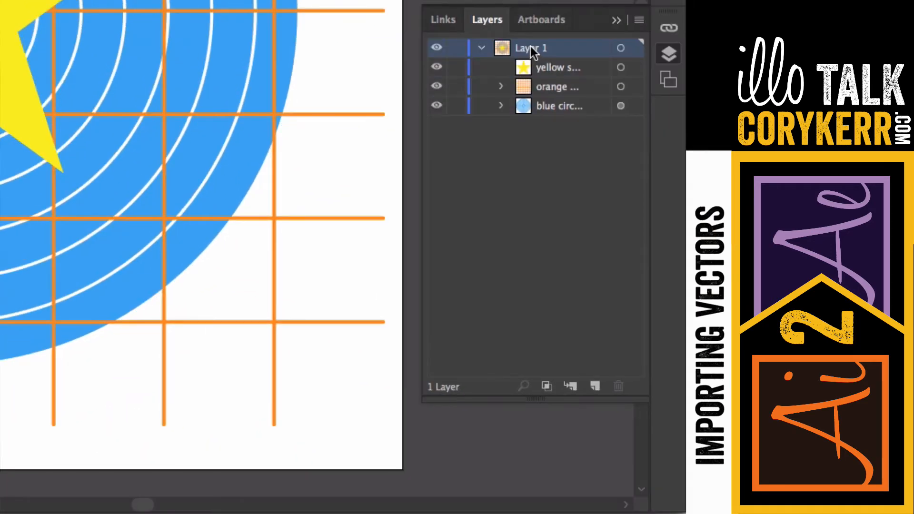
{"action": "double_click", "coordinate": [530, 47]}
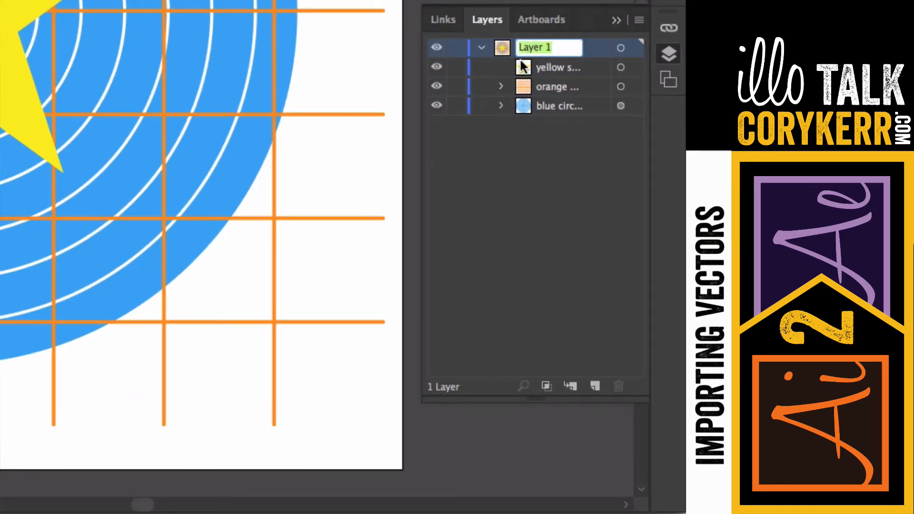
{"action": "type", "text": "yell"}
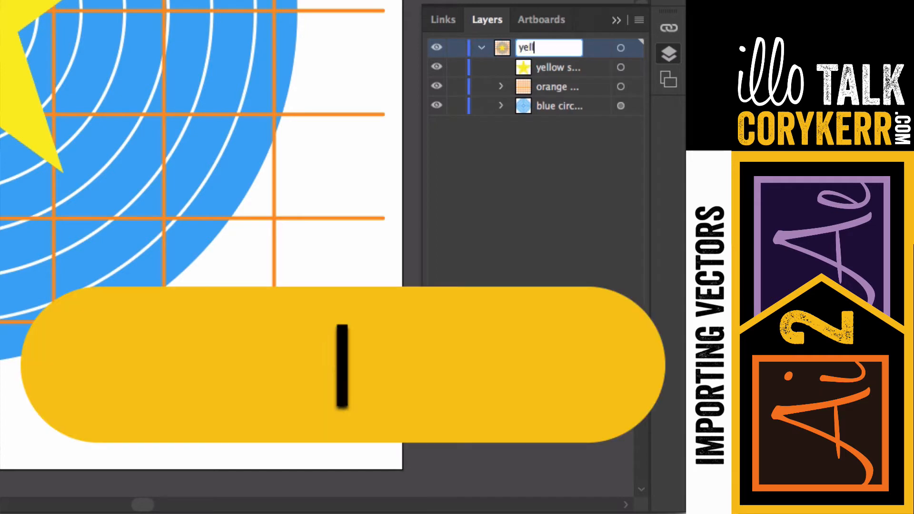
{"action": "type", "text": "ow star"}
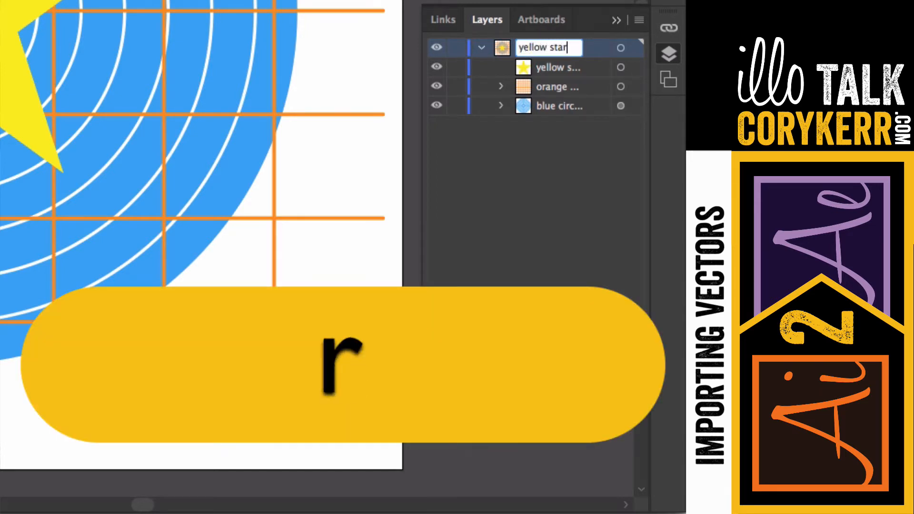
{"action": "key", "text": "Return"}
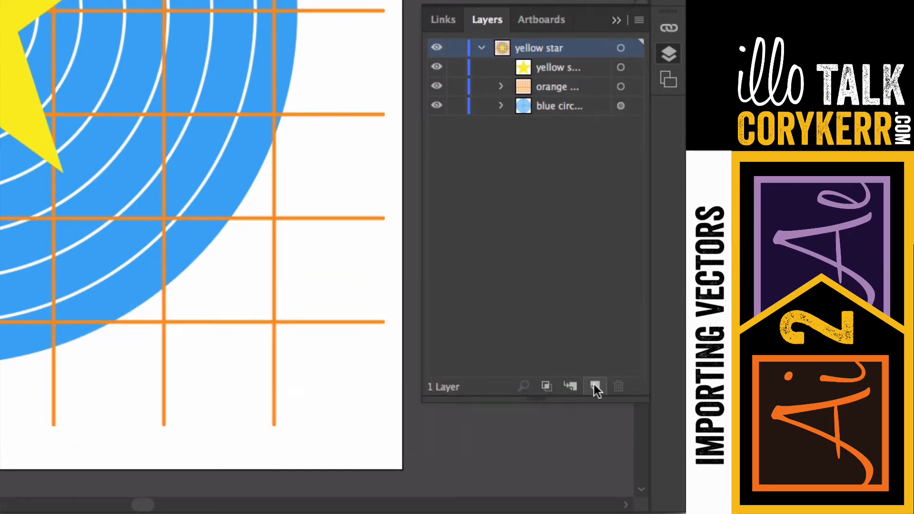
Add two new layers above the yellow star layer and rename Layer 2 as "orange grid".
{"action": "left_click", "coordinate": [594, 384]}
{"action": "left_click", "coordinate": [594, 384]}
{"action": "double_click", "coordinate": [536, 67]}
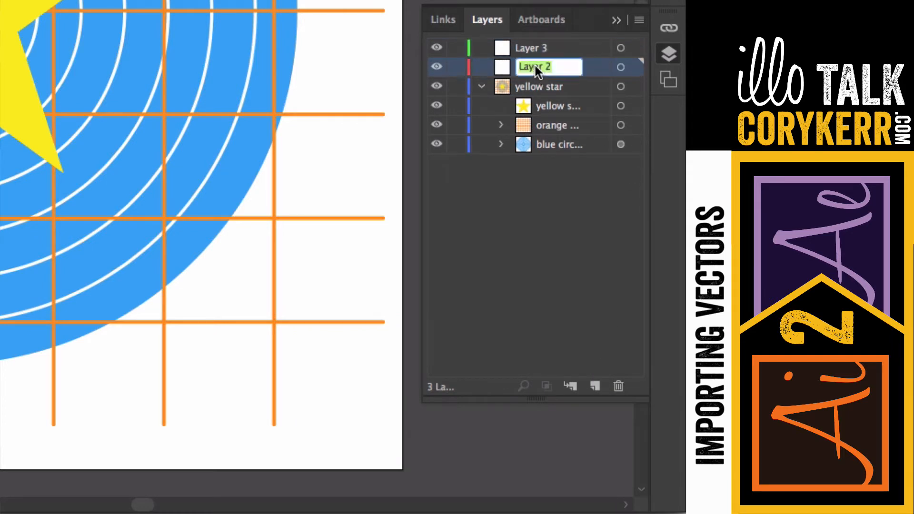
{"action": "type", "text": "organ"}
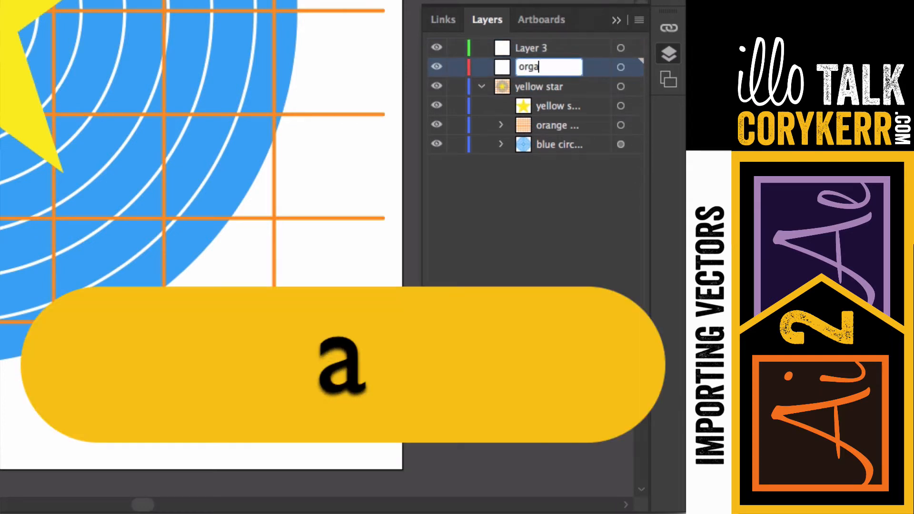
{"action": "key", "text": "BackSpace"}
{"action": "key", "text": "BackSpace"}
{"action": "key", "text": "BackSpace"}
{"action": "type", "text": "ange "}
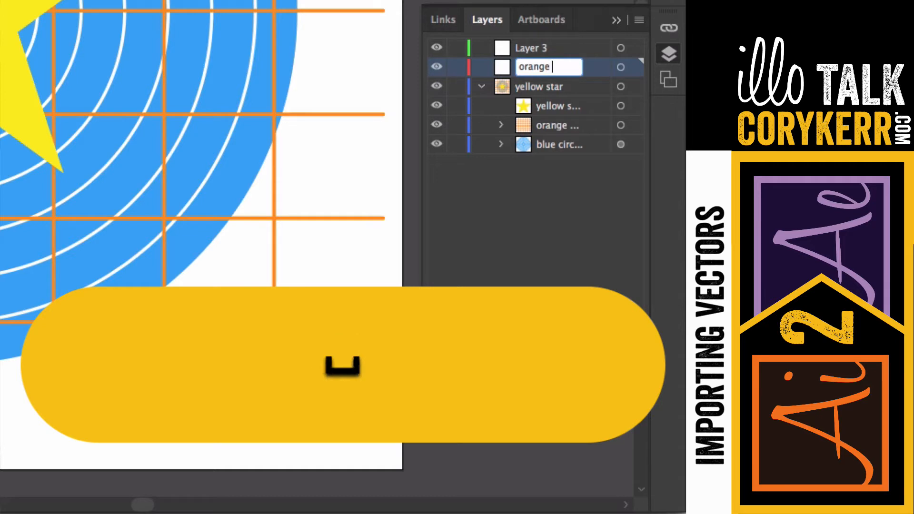
{"action": "type", "text": "grid"}
{"action": "key", "text": "Return"}
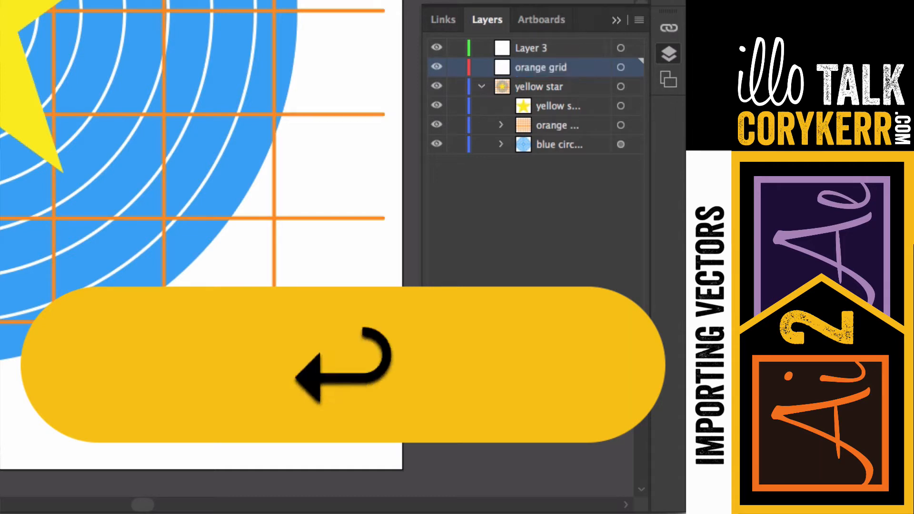
Rename Layer 3 as "blue circle", keeping only three top-level layers.
{"action": "left_click", "coordinate": [592, 381]}
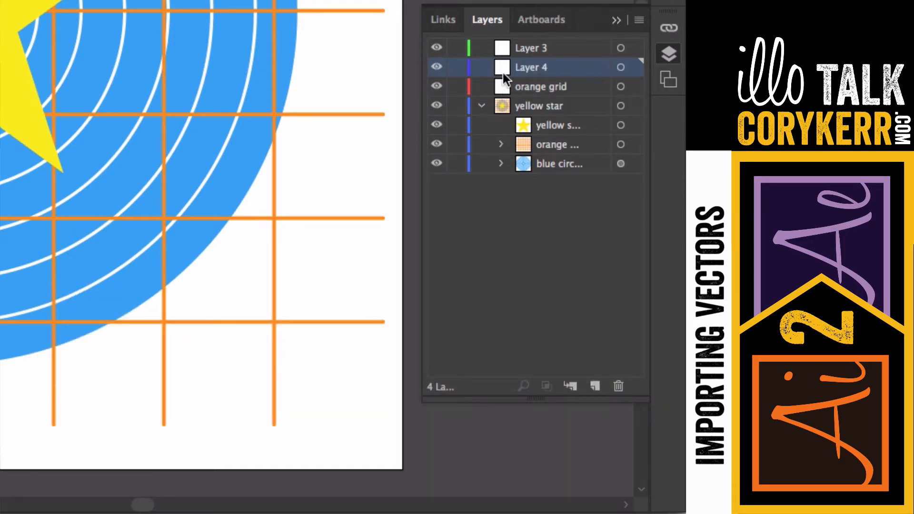
{"action": "left_click", "coordinate": [618, 386]}
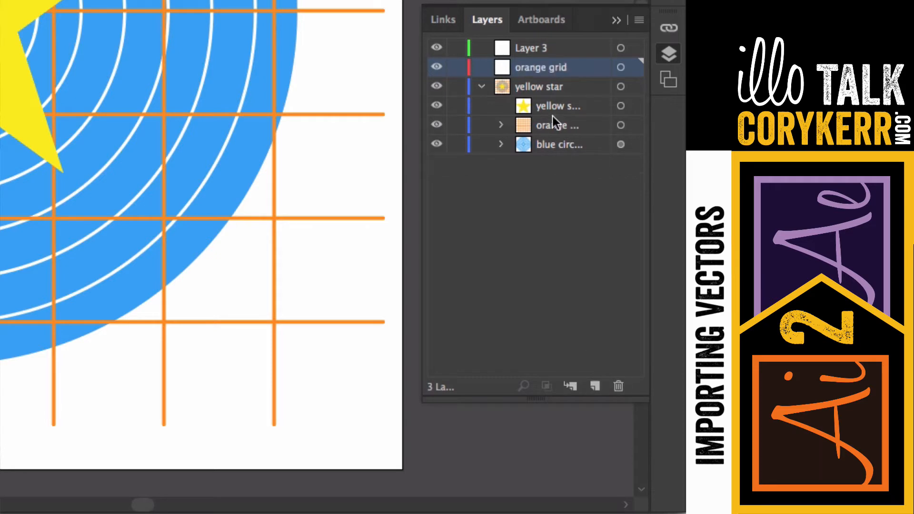
{"action": "double_click", "coordinate": [529, 48]}
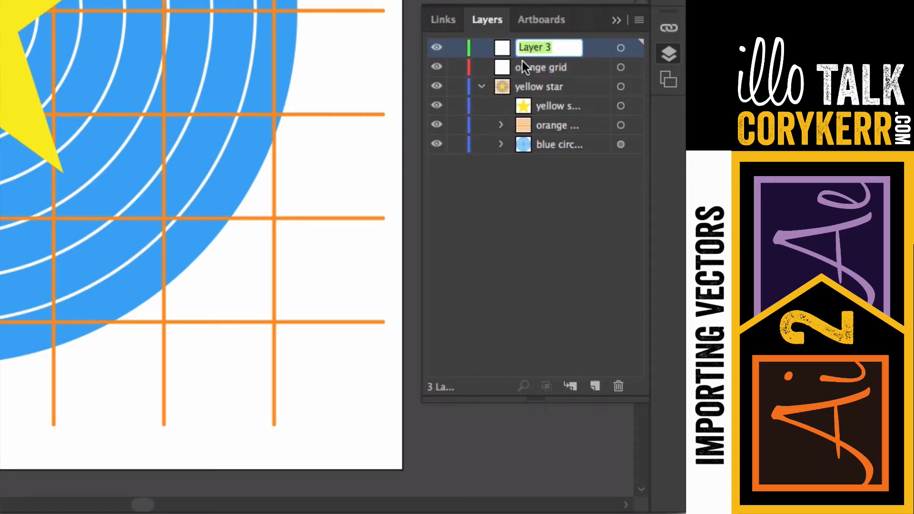
{"action": "type", "text": "ble"}
{"action": "key", "text": "BackSpace"}
{"action": "type", "text": "ue circle"}
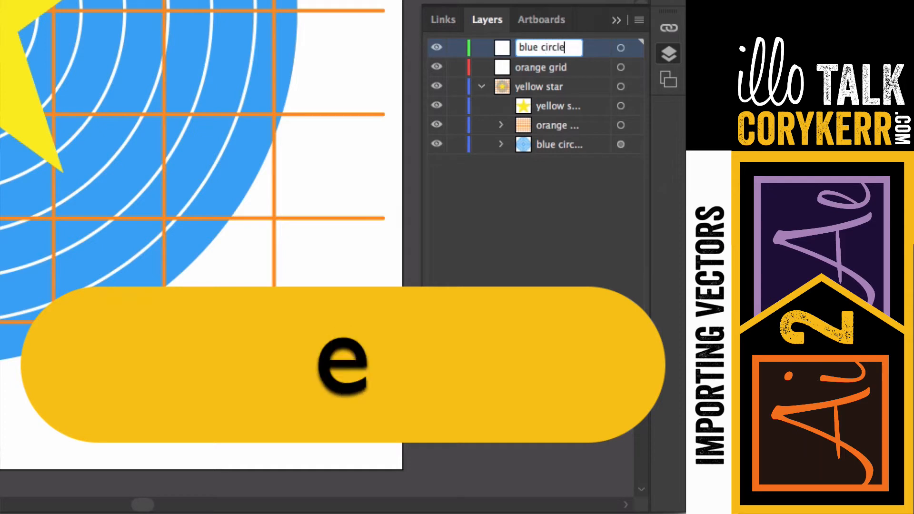
{"action": "key", "text": "Return"}
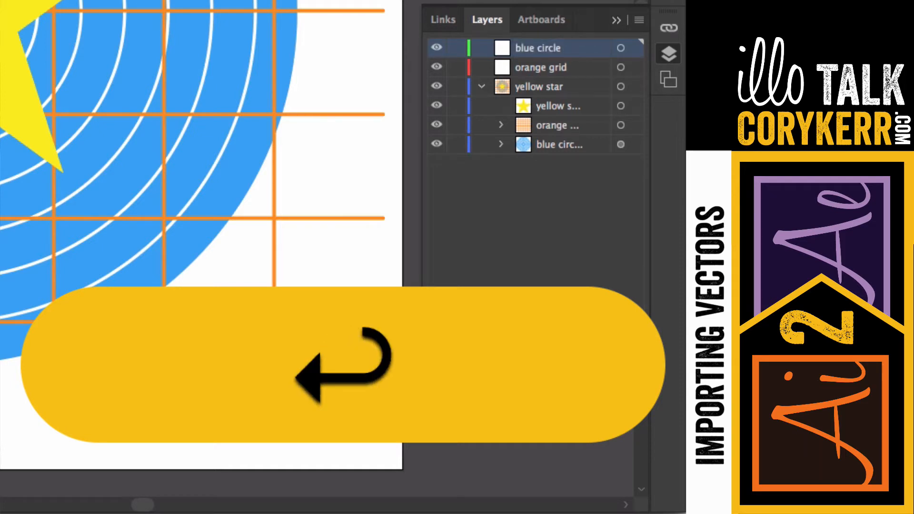
Move the orange grid group into the orange grid layer and the blue circle group into the blue circle layer, and save the file.
{"action": "left_click_drag", "start_coordinate": [531, 127], "coordinate": [523, 65]}
{"action": "left_click_drag", "start_coordinate": [532, 124], "coordinate": [524, 46]}
{"action": "left_click", "coordinate": [480, 67]}
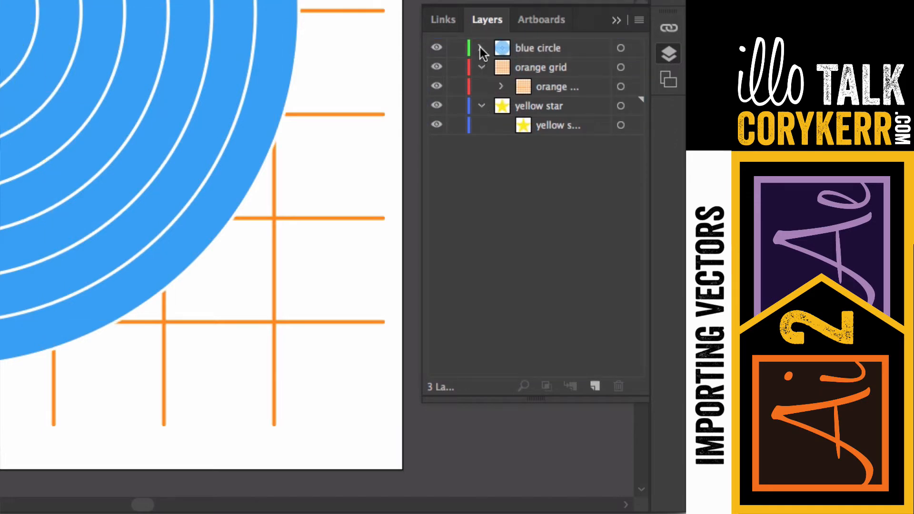
{"action": "left_click", "coordinate": [480, 47]}
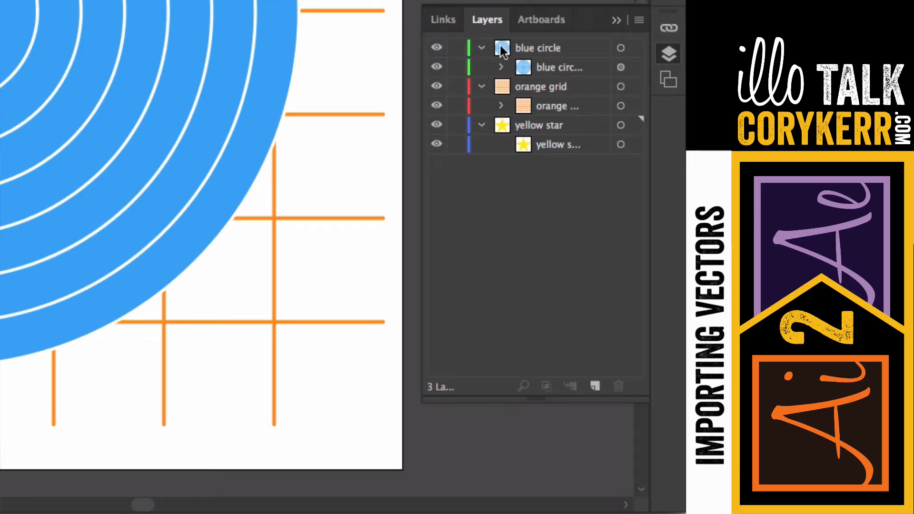
{"action": "left_click", "coordinate": [502, 67]}
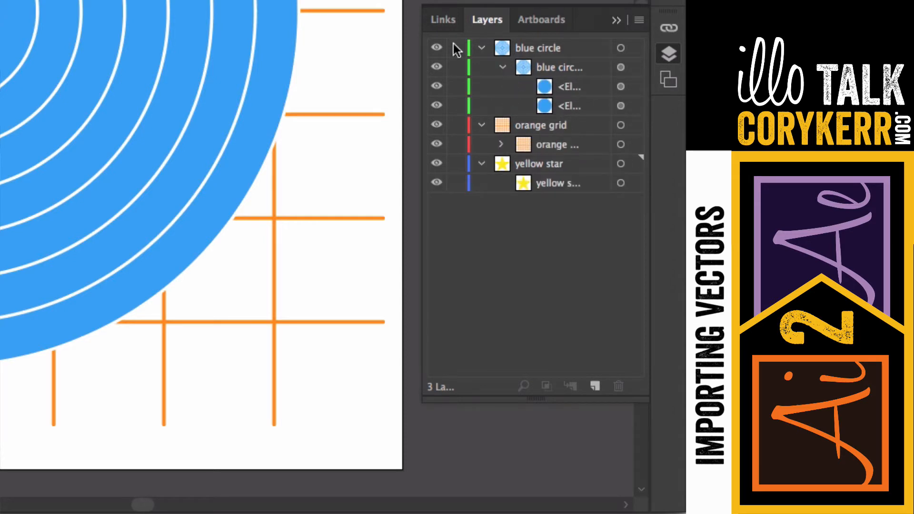
{"action": "left_click", "coordinate": [500, 144]}
{"action": "left_click_drag", "start_coordinate": [636, 99], "coordinate": [624, 71]}
{"action": "left_click", "coordinate": [503, 142]}
{"action": "key", "text": "super+s"}
Switch to After Effects, import circle_grid.ai as Composition - Retain Layer Sizes, and open the circle_grid composition.
{"action": "key", "text": "super+Tab"}
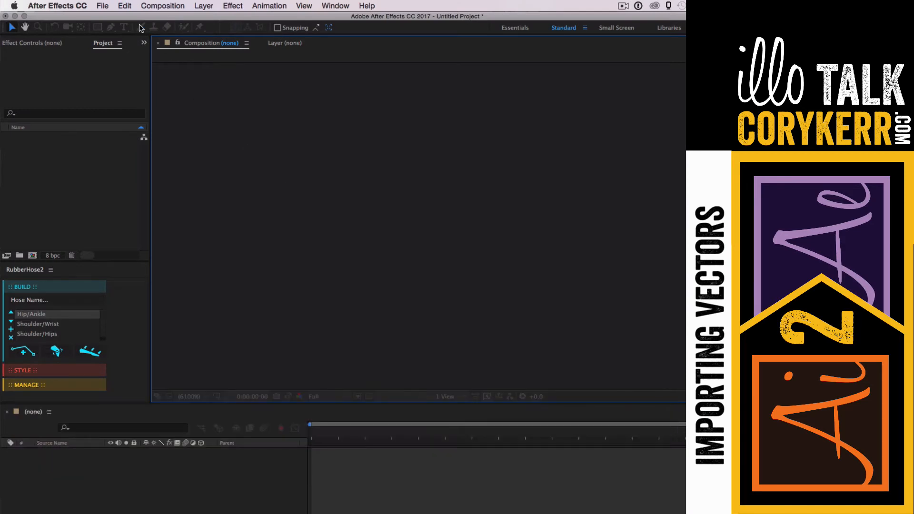
{"action": "left_click", "coordinate": [103, 5]}
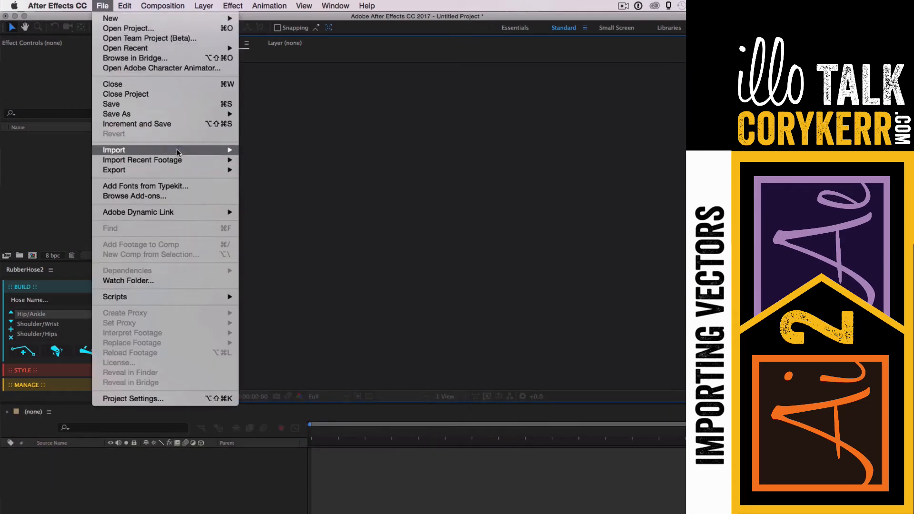
{"action": "mouse_move", "coordinate": [177, 150]}
{"action": "left_click", "coordinate": [327, 150]}
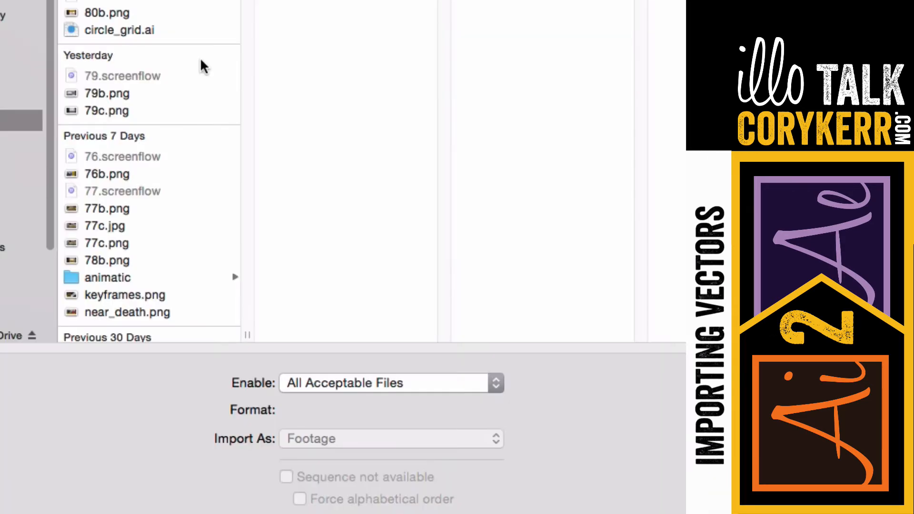
{"action": "left_click", "coordinate": [146, 32]}
{"action": "left_click", "coordinate": [469, 444]}
{"action": "left_click", "coordinate": [449, 474]}
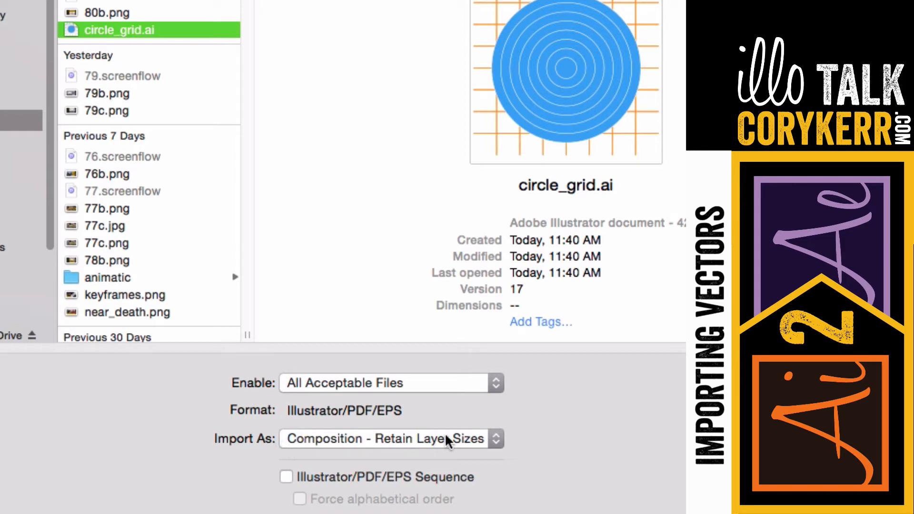
{"action": "key", "text": "Return"}
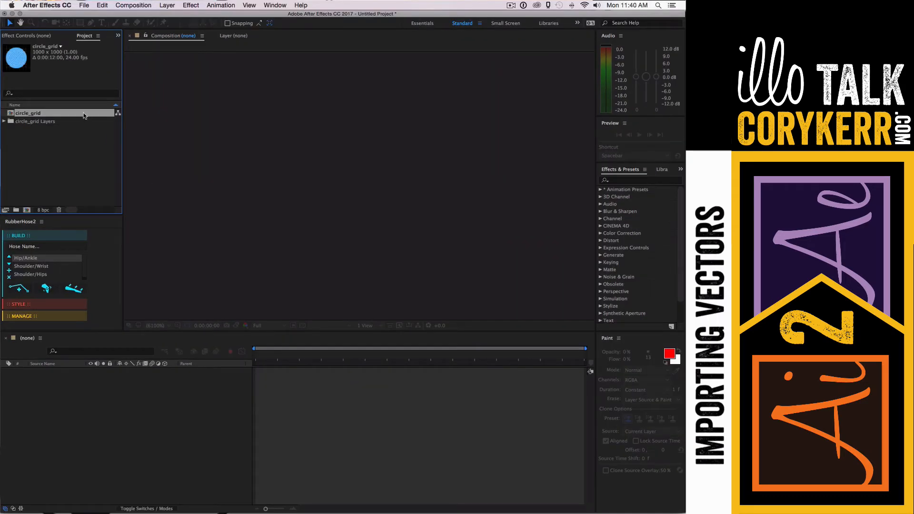
{"action": "double_click", "coordinate": [82, 116]}
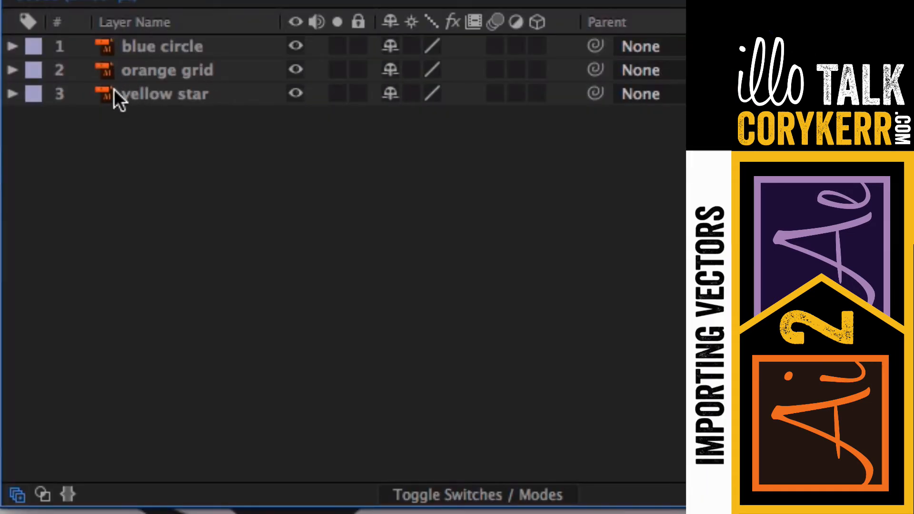
Switch to Illustrator, collapse the three top-level layers, and move the yellow star layer above the blue circle layer.
{"action": "key", "text": "super+Tab"}
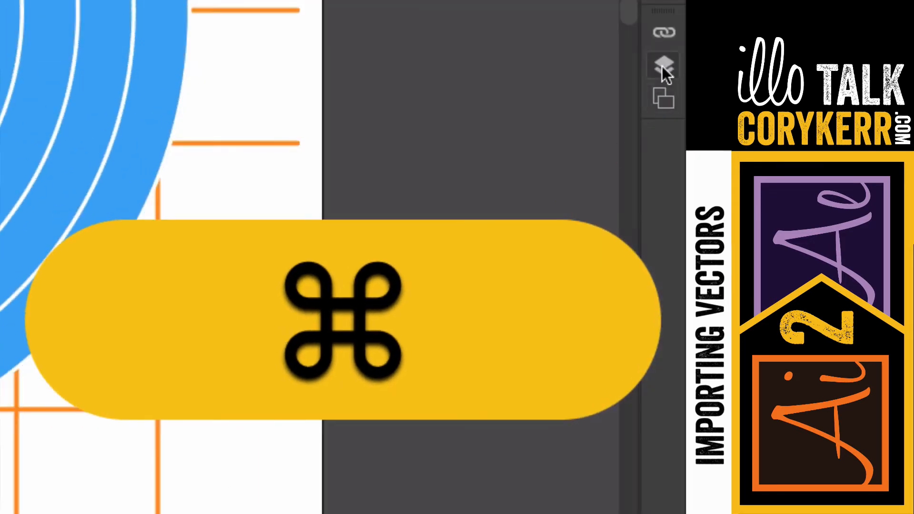
{"action": "left_click", "coordinate": [662, 67]}
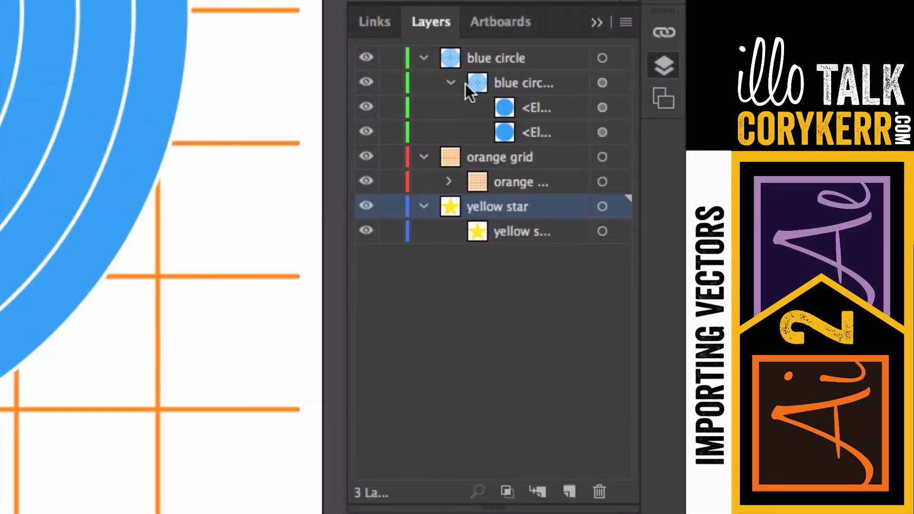
{"action": "left_click", "coordinate": [451, 83]}
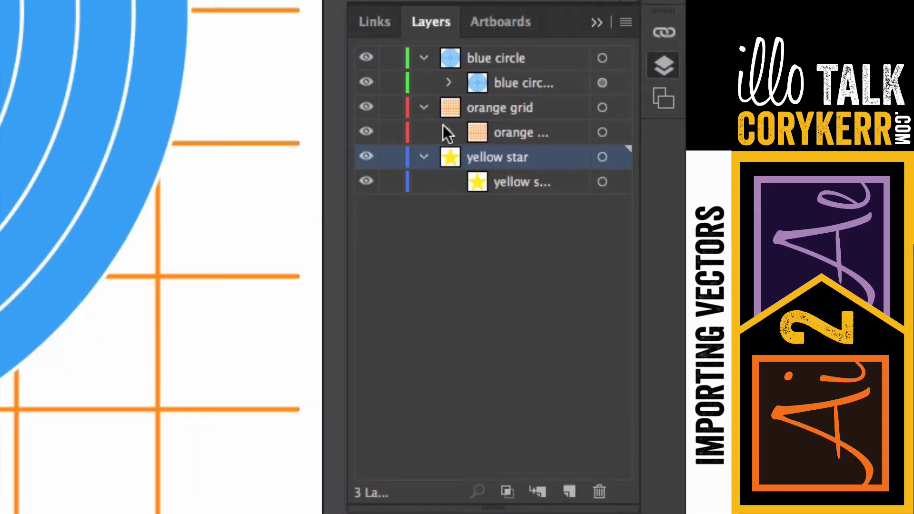
{"action": "left_click", "coordinate": [424, 57]}
{"action": "left_click", "coordinate": [424, 83]}
{"action": "left_click", "coordinate": [422, 107]}
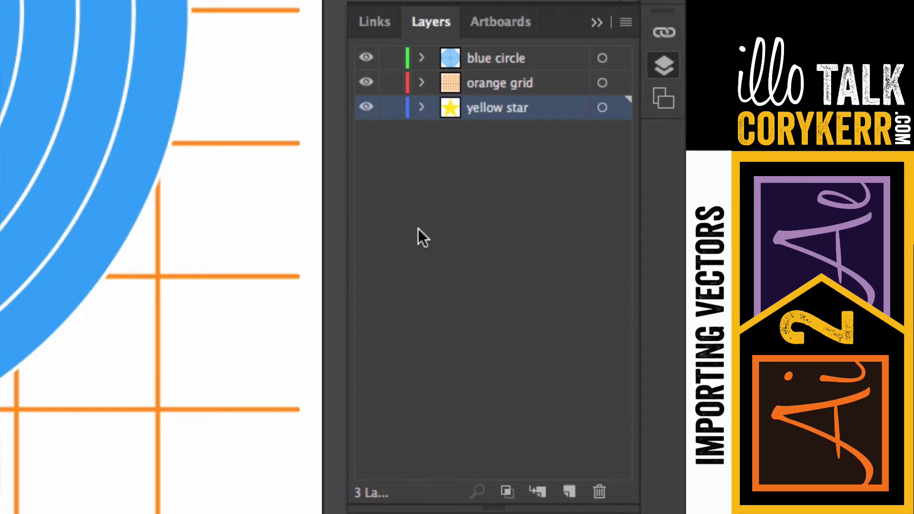
{"action": "left_click_drag", "start_coordinate": [513, 106], "coordinate": [508, 53]}
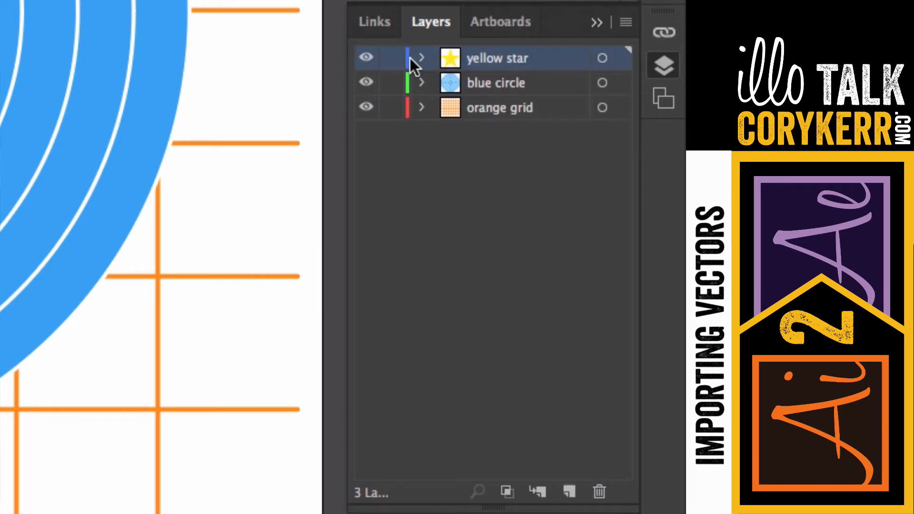
{"action": "left_click", "coordinate": [422, 83]}
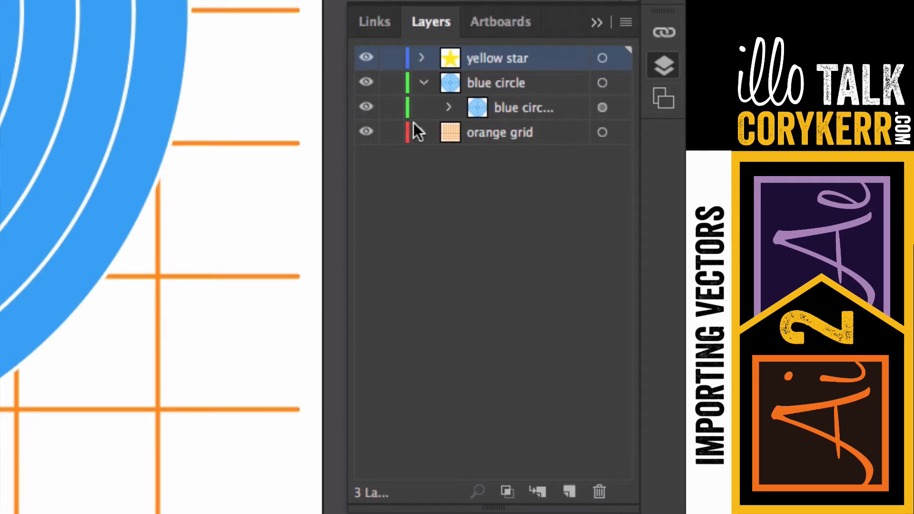
Switch to After Effects and move the yellow star layer to the top of the circle_grid layer stack.
{"action": "key", "text": "super+Tab"}
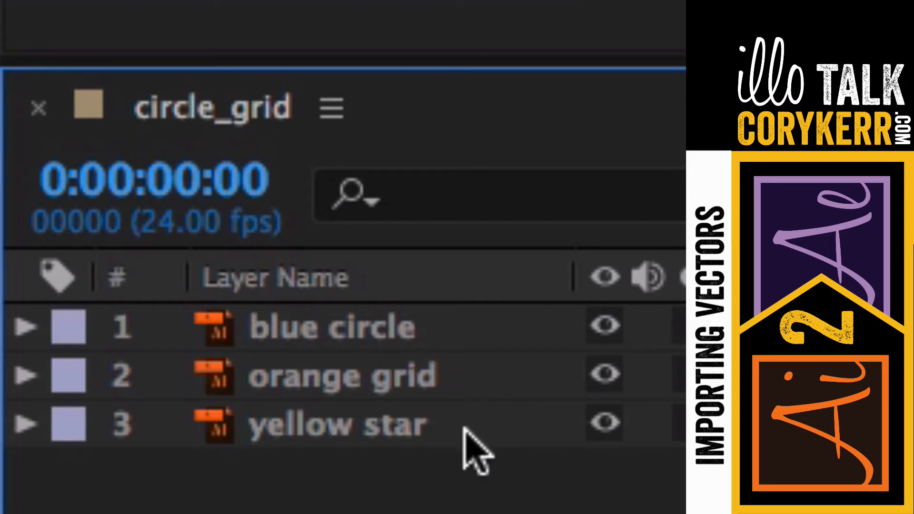
{"action": "left_click_drag", "start_coordinate": [466, 435], "coordinate": [469, 315]}
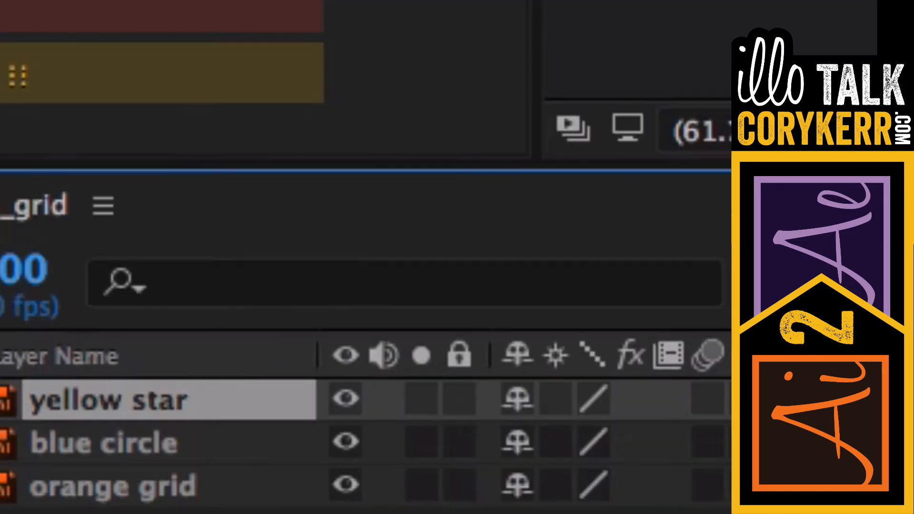
Open the recent project animatic_choice.aep, discarding the changes to the untitled project.
{"action": "left_click", "coordinate": [109, 6]}
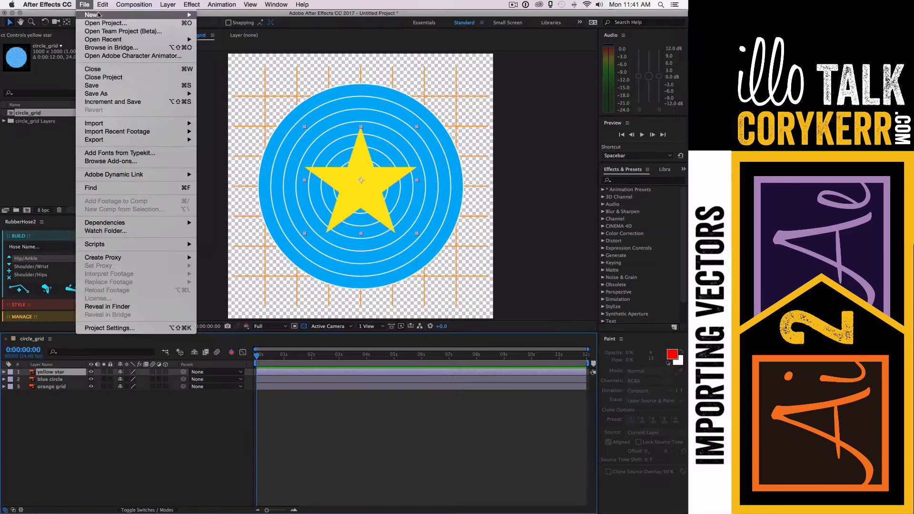
{"action": "mouse_move", "coordinate": [85, 5]}
{"action": "mouse_move", "coordinate": [108, 40]}
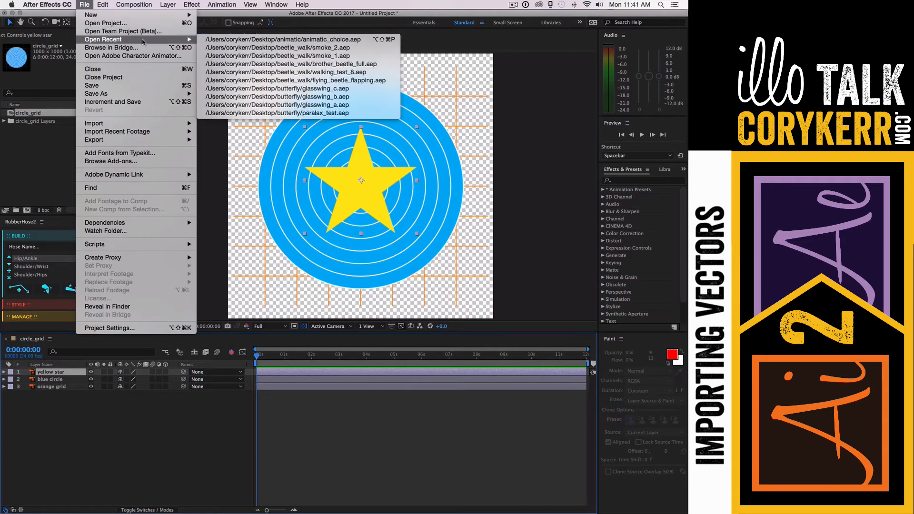
{"action": "left_click", "coordinate": [365, 40]}
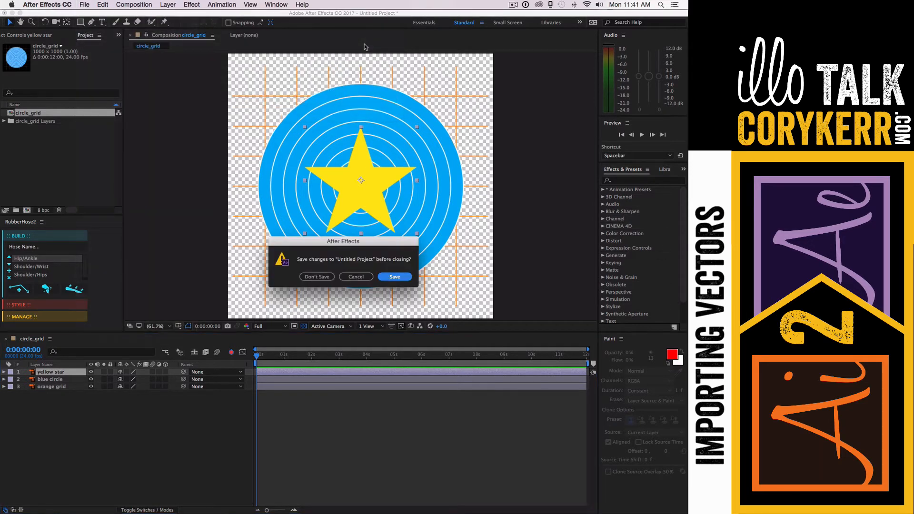
{"action": "left_click", "coordinate": [316, 277]}
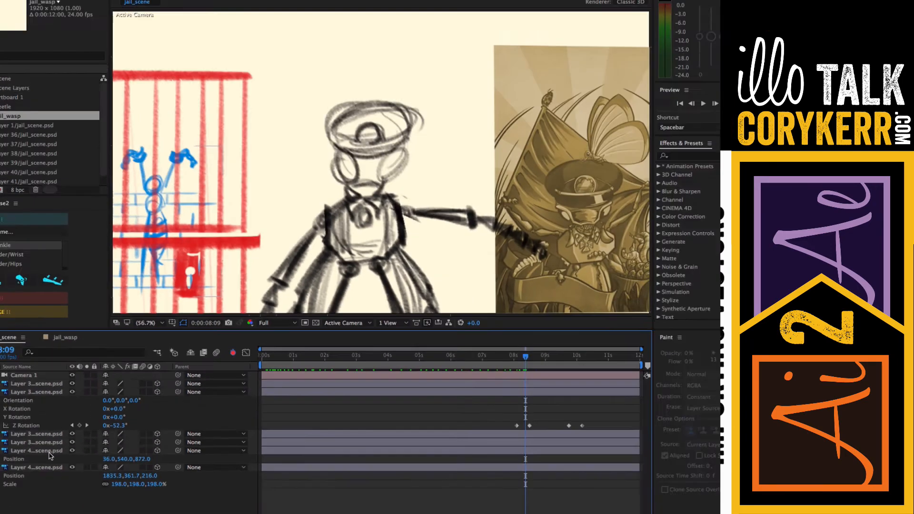
Switch to Illustrator, move the orange grid layer between yellow star and blue circle, and save the file.
{"action": "key", "text": "super+Tab"}
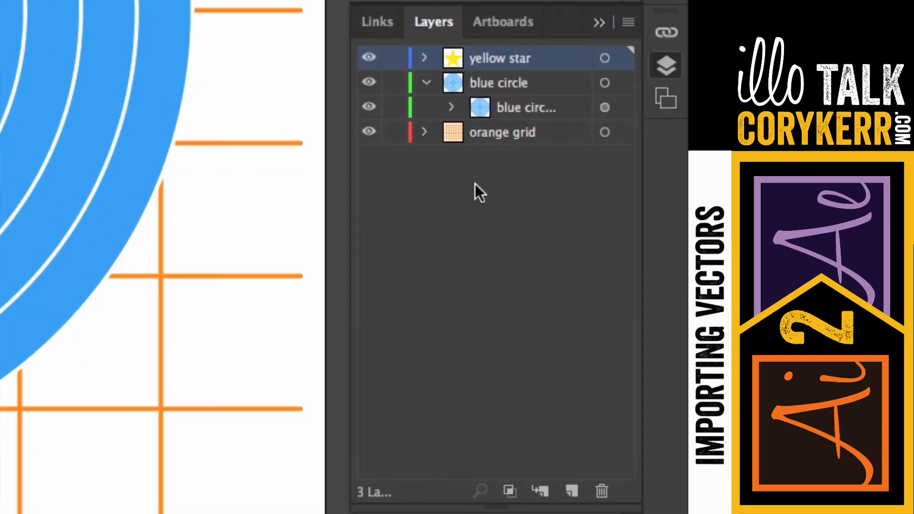
{"action": "left_click_drag", "start_coordinate": [465, 134], "coordinate": [456, 79]}
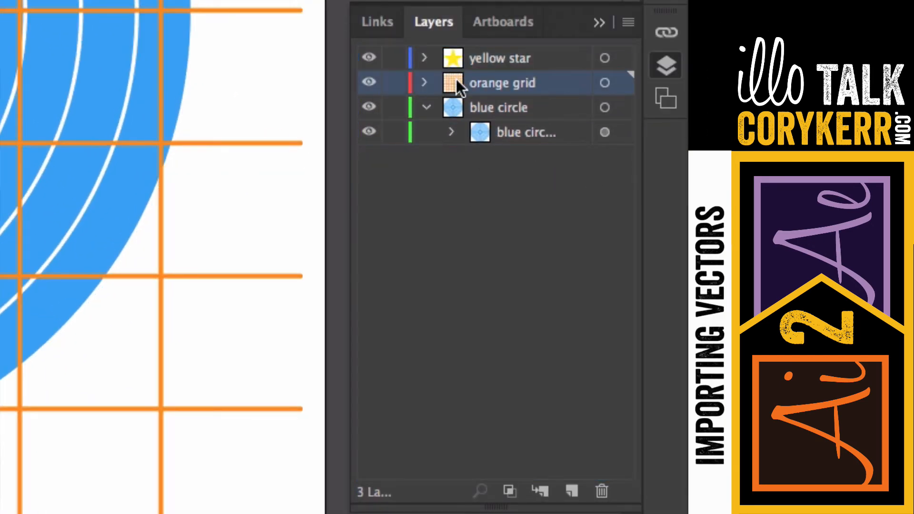
{"action": "left_click", "coordinate": [427, 105]}
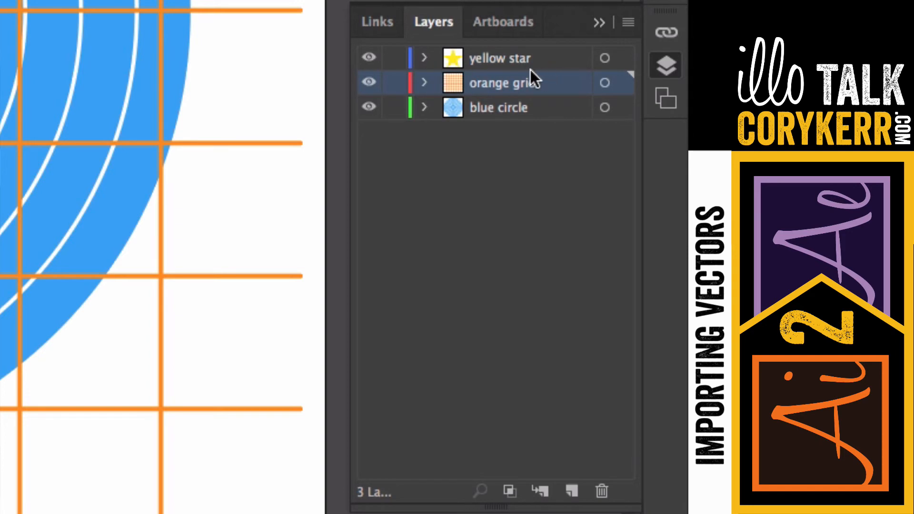
{"action": "double_click", "coordinate": [488, 58]}
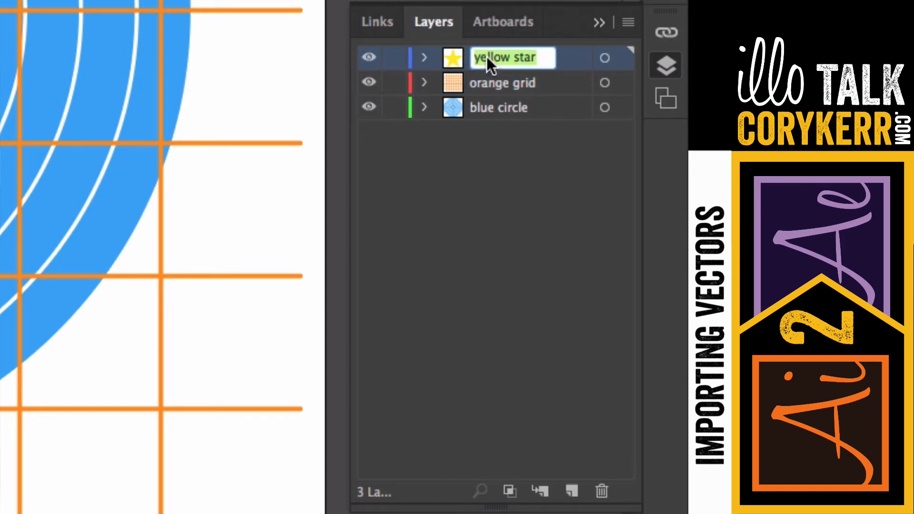
{"action": "double_click", "coordinate": [486, 82]}
{"action": "double_click", "coordinate": [477, 107]}
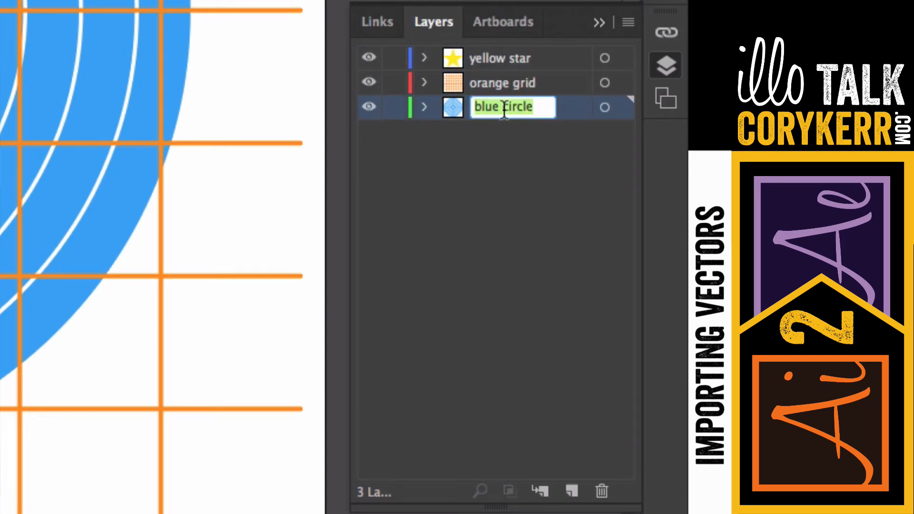
{"action": "left_click", "coordinate": [487, 138]}
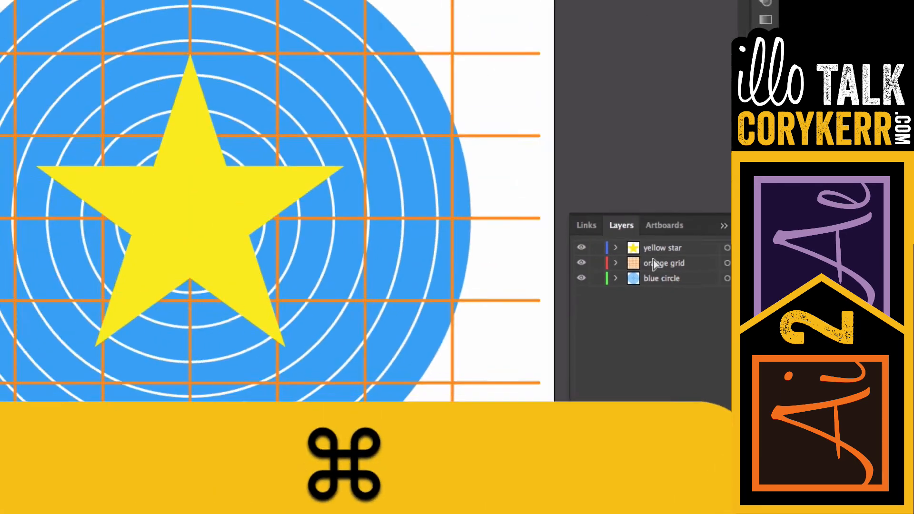
{"action": "key", "text": "super+s"}
Switch to After Effects and start a new empty project.
{"action": "key", "text": "super+Tab"}
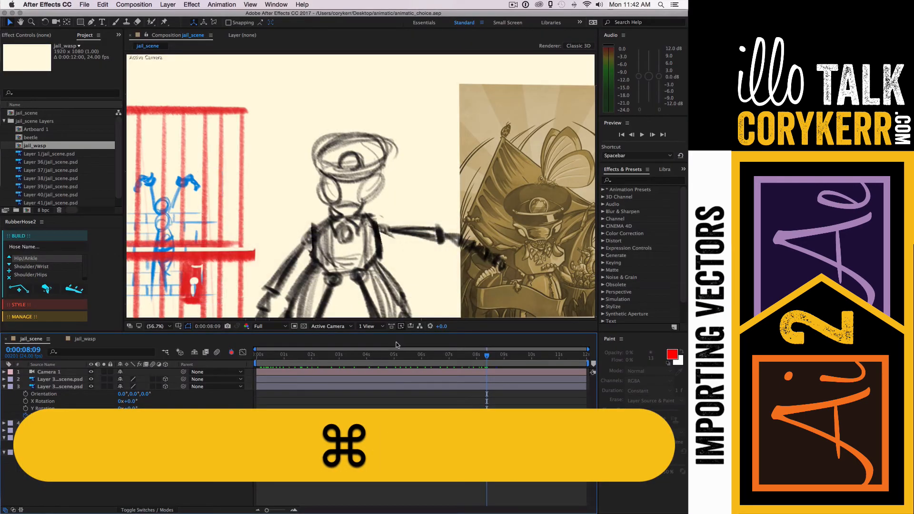
{"action": "left_click", "coordinate": [83, 6]}
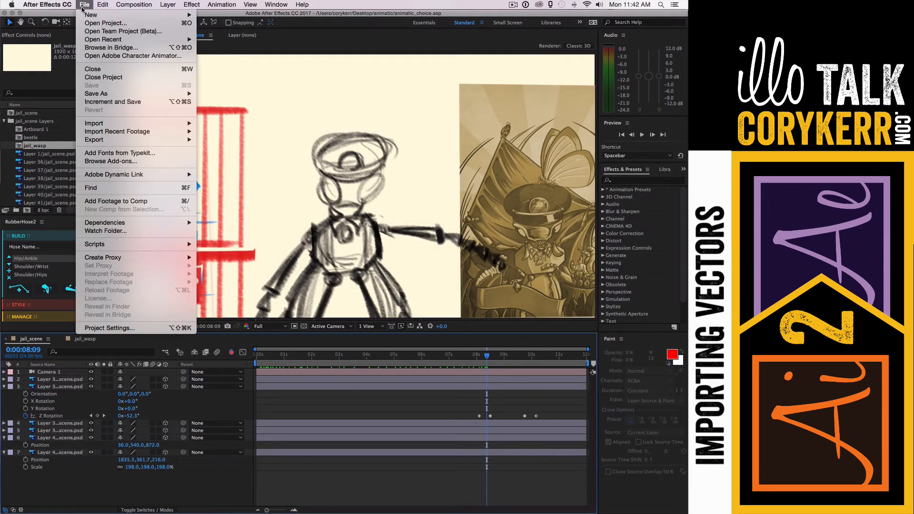
{"action": "mouse_move", "coordinate": [102, 18]}
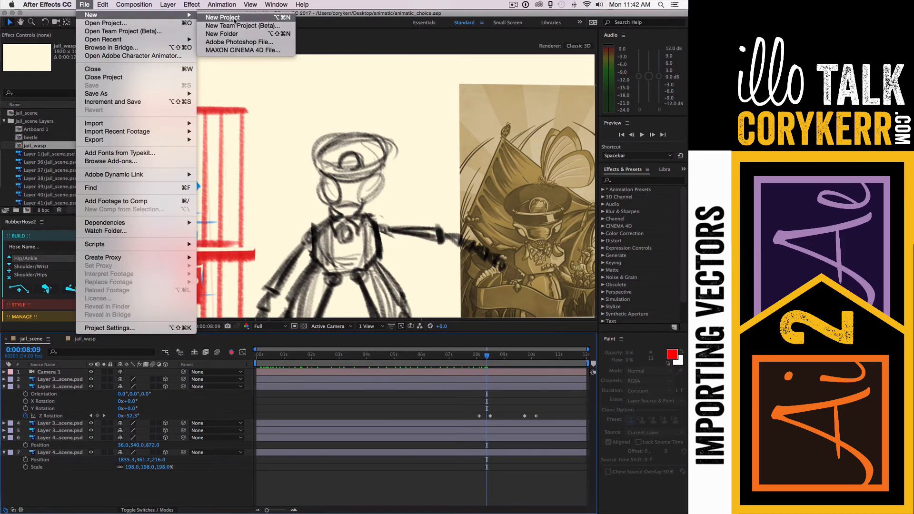
{"action": "left_click", "coordinate": [215, 18]}
Import circle_grid.ai from the Desktop as Composition - Retain Layer Sizes and open the circle_grid composition.
{"action": "left_click", "coordinate": [84, 6]}
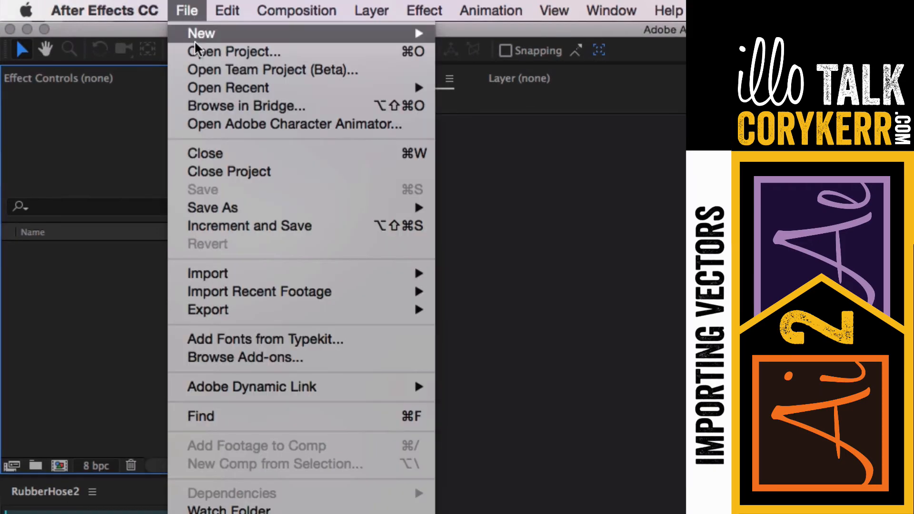
{"action": "mouse_move", "coordinate": [277, 274]}
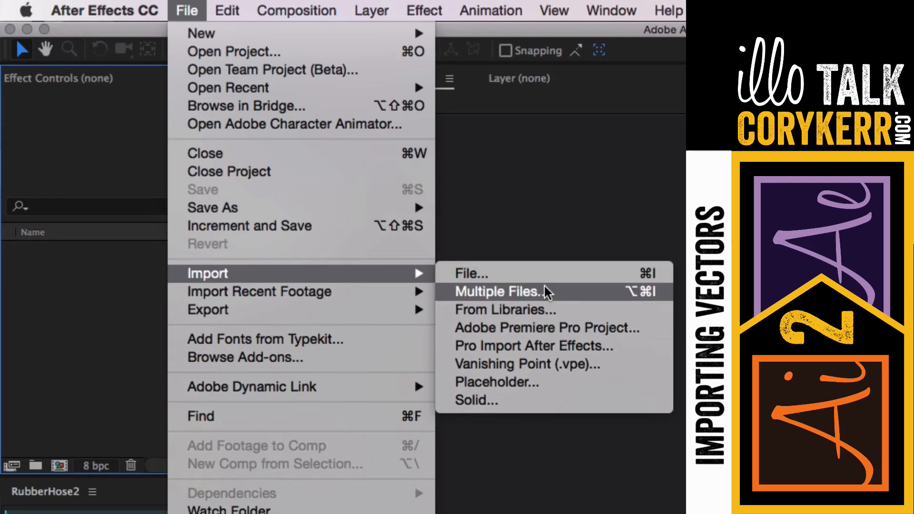
{"action": "left_click", "coordinate": [542, 271]}
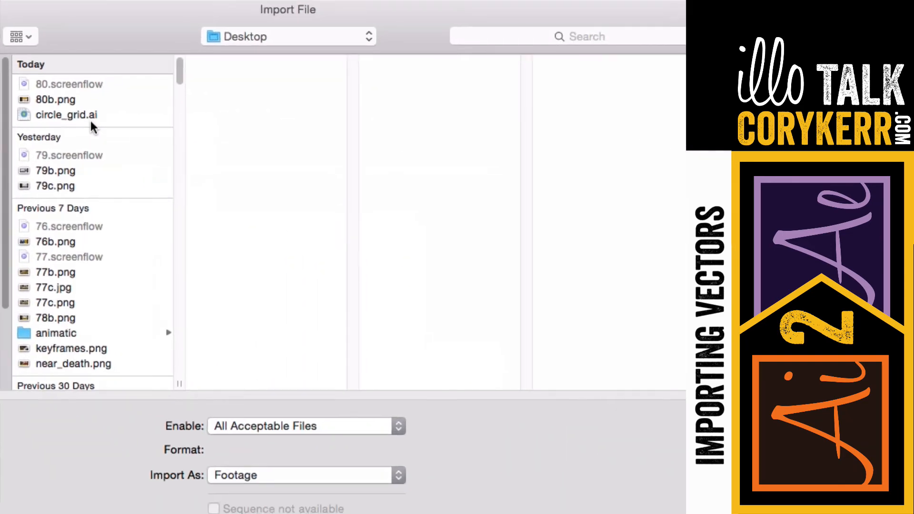
{"action": "left_click", "coordinate": [75, 113]}
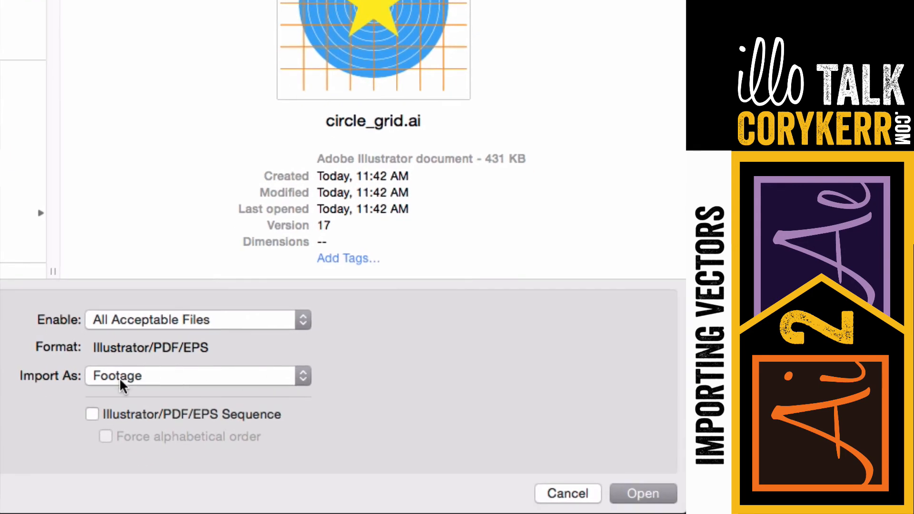
{"action": "left_click", "coordinate": [303, 376]}
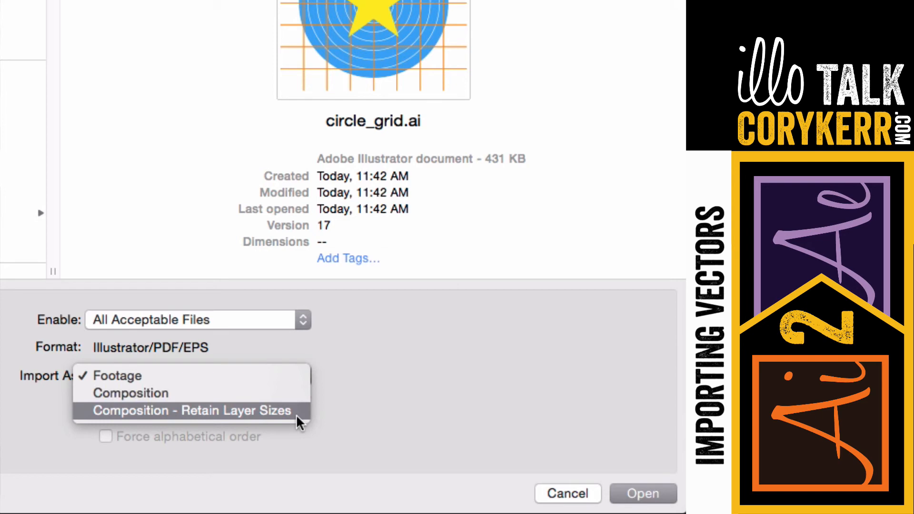
{"action": "left_click", "coordinate": [249, 410]}
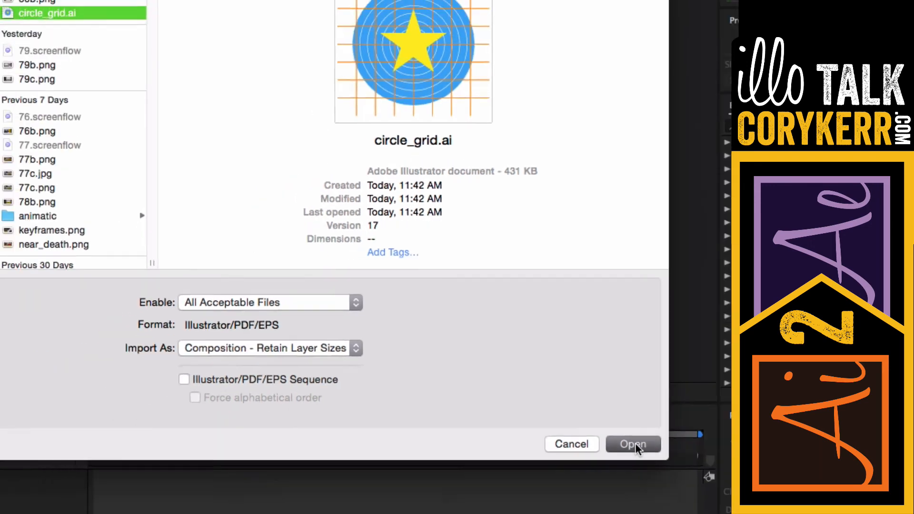
{"action": "left_click", "coordinate": [643, 494]}
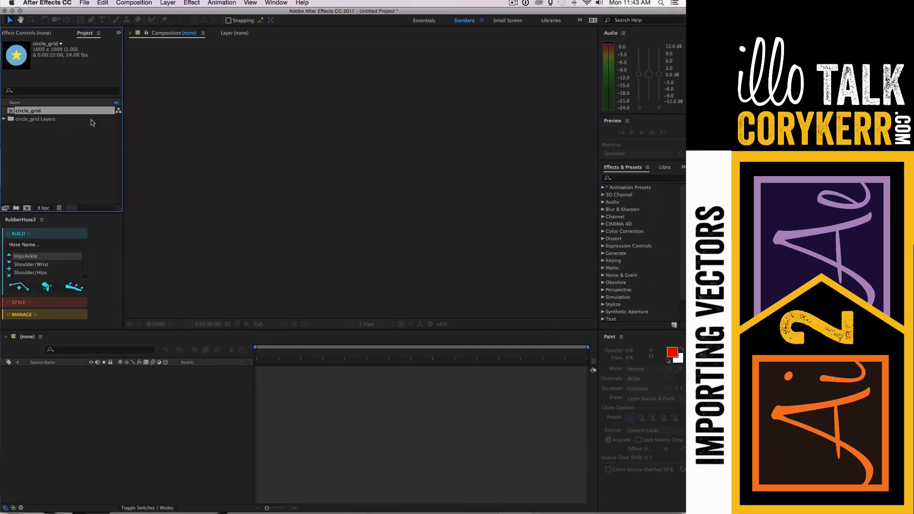
{"action": "double_click", "coordinate": [44, 113]}
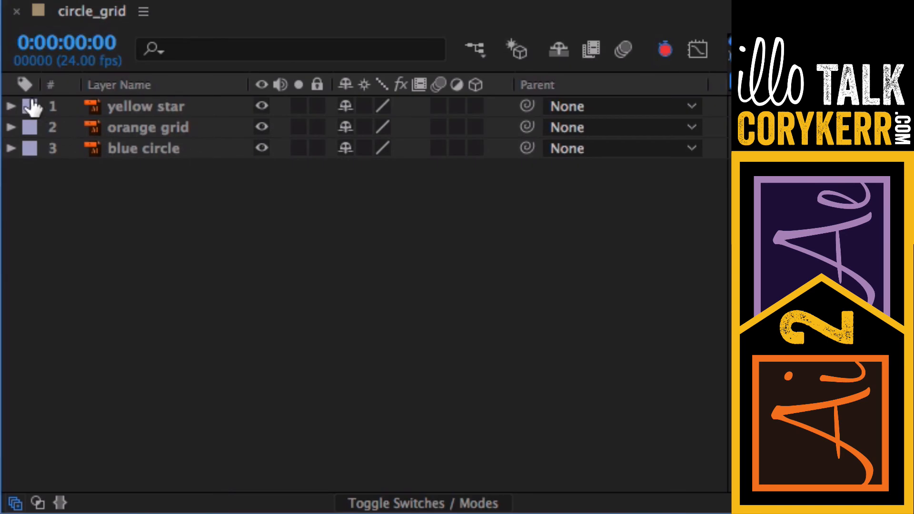
Expand the yellow star layer in the timeline to show its individual Transform properties.
{"action": "left_click", "coordinate": [11, 107]}
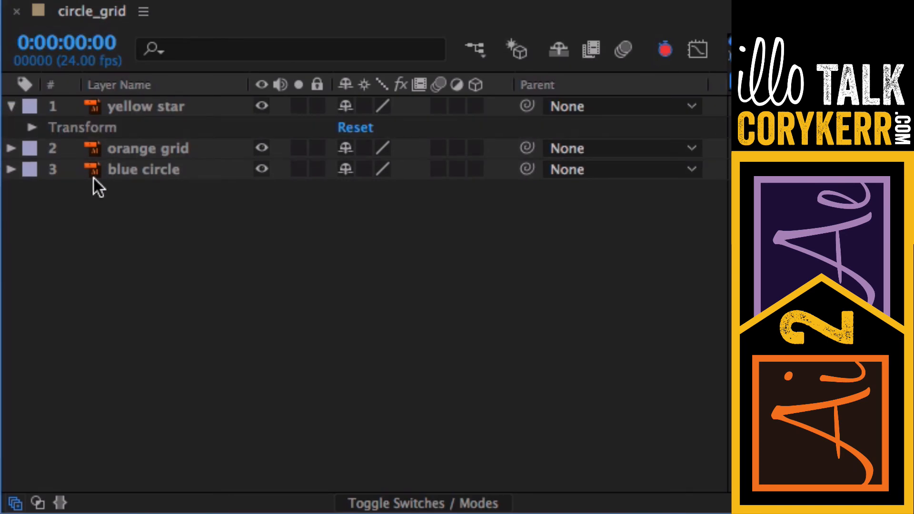
{"action": "left_click", "coordinate": [31, 127]}
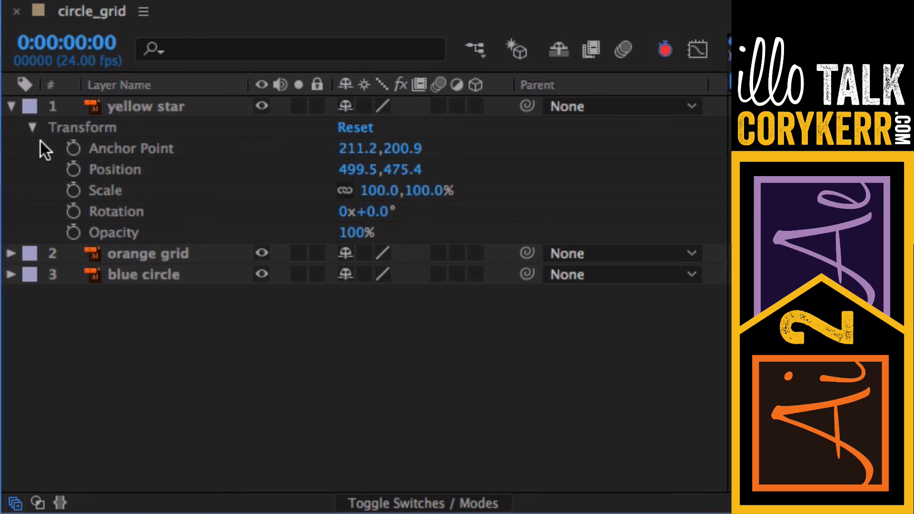